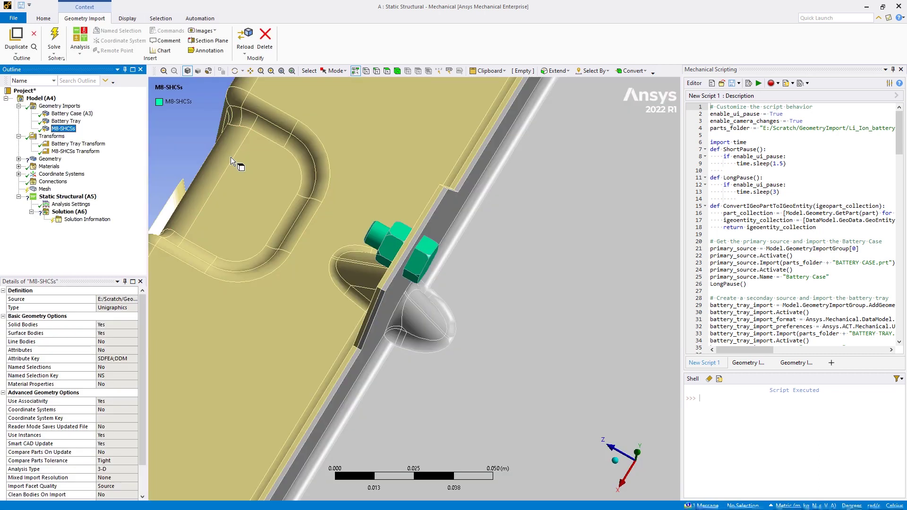
# Step: Fit the whole battery assembly in the view and bring up the viewport's viewing options
pyautogui.click(179, 138)
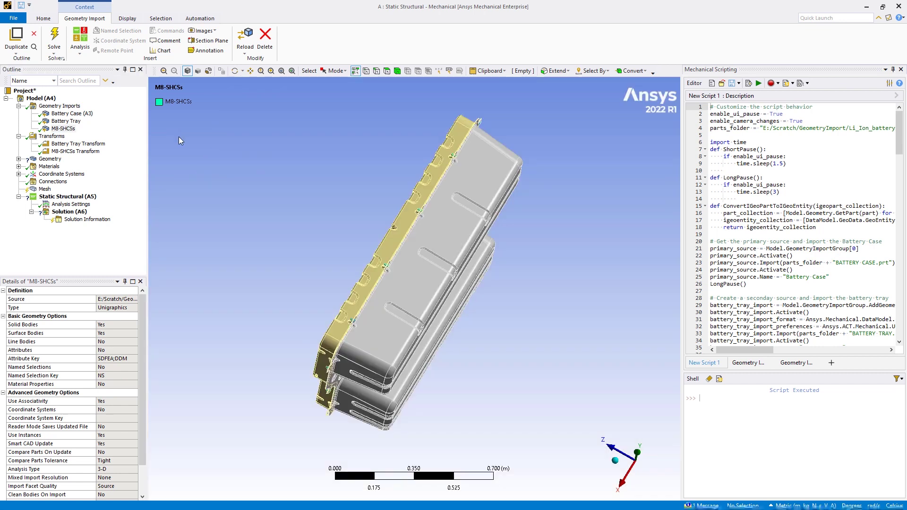
pyautogui.rightClick(179, 144)
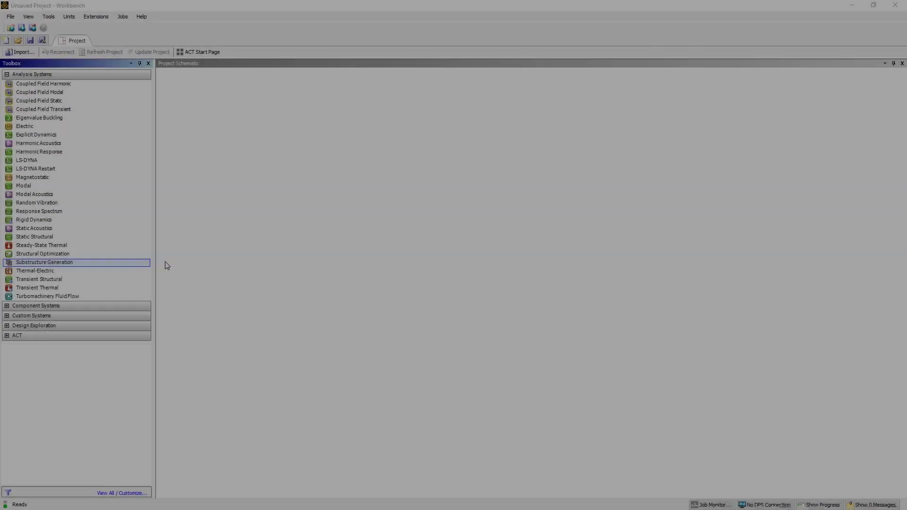
# Step: Add a Substructure Generation system from the Toolbox to the Project Schematic
pyautogui.moveTo(120, 263); pyautogui.dragTo(223, 92)
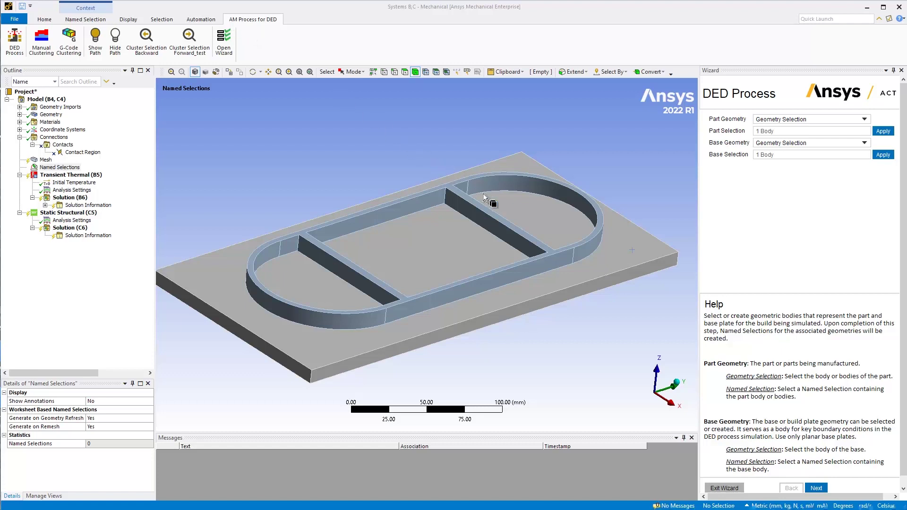
# Step: Assign the walled structure as the part body and the base plate as the base body, then finish
pyautogui.click(582, 247)
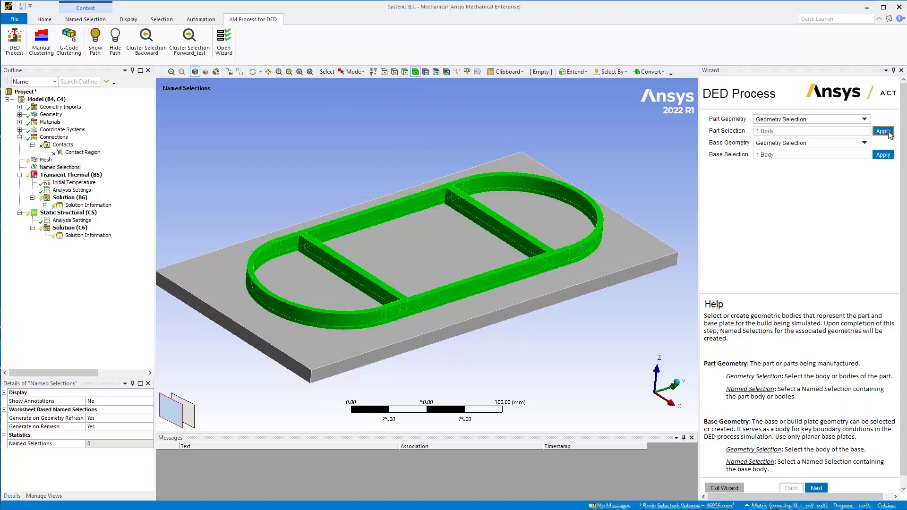
pyautogui.click(882, 131)
pyautogui.click(624, 253)
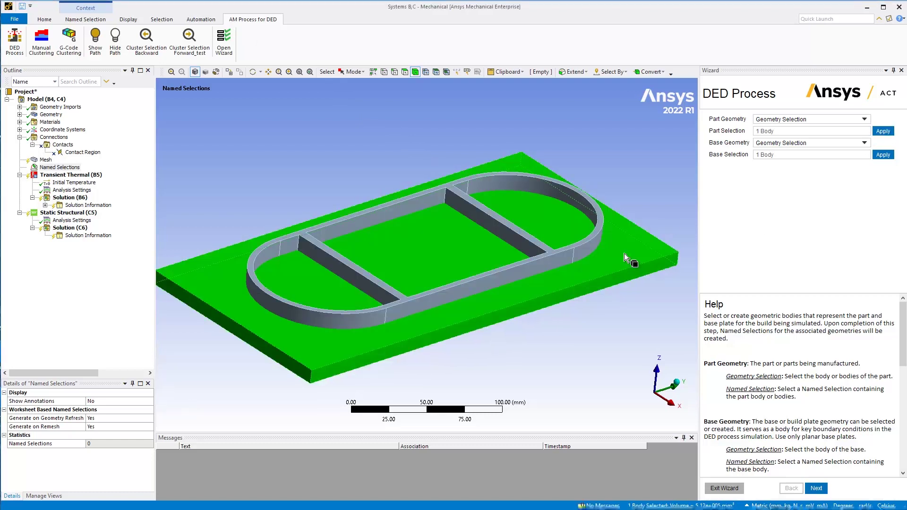
pyautogui.click(883, 156)
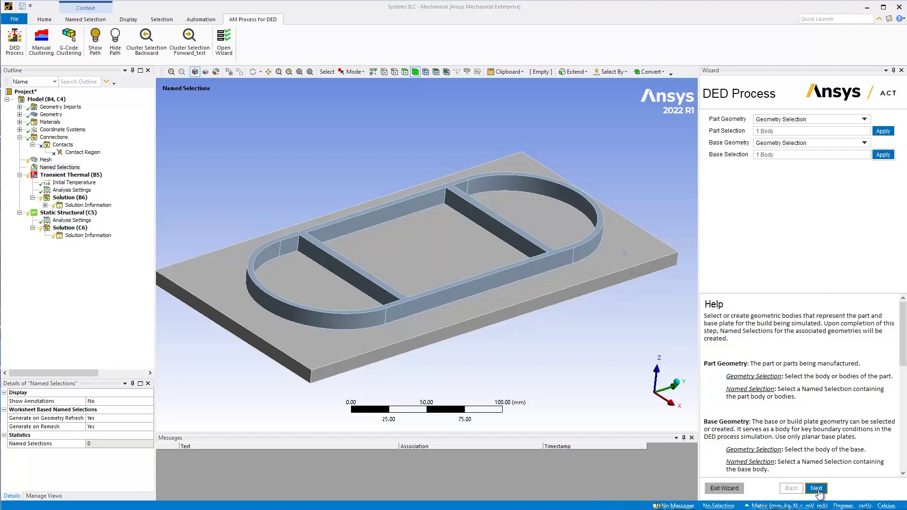
pyautogui.click(816, 489)
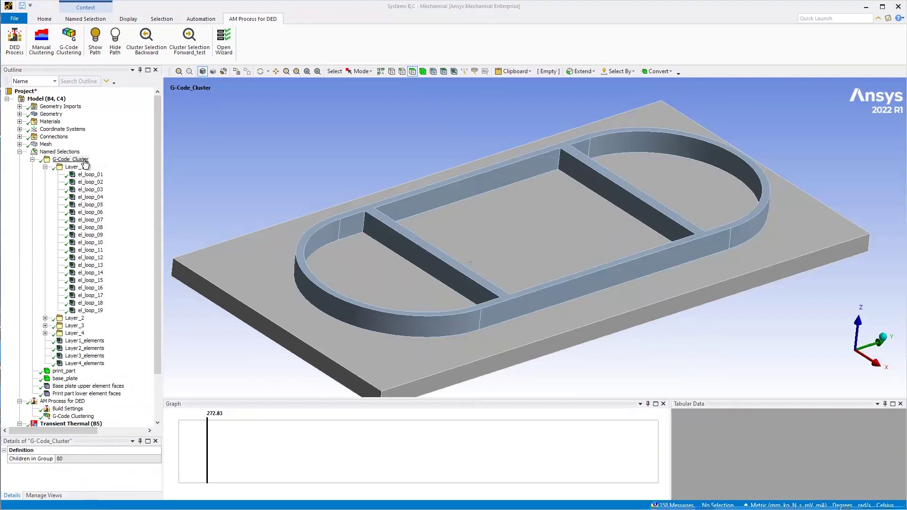
# Step: Show and then hide the deposition toolpath of the G-Code_Cluster
pyautogui.click(85, 161)
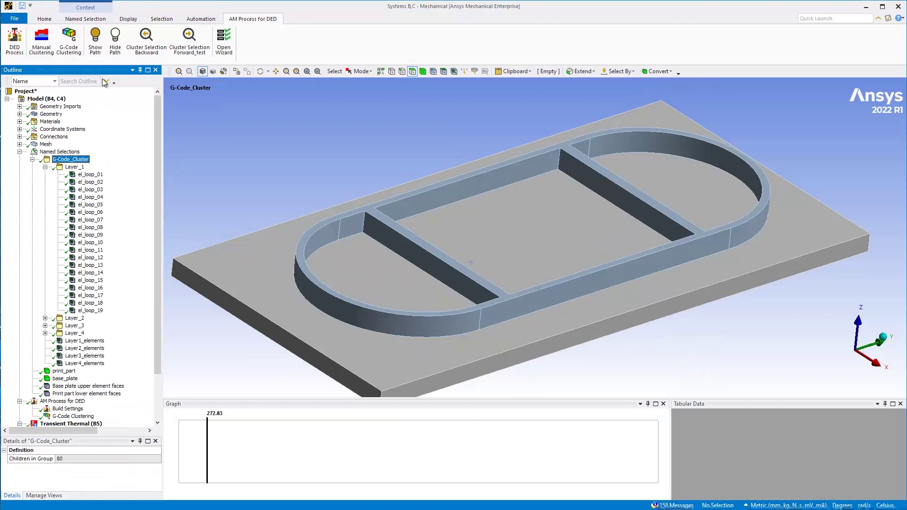
pyautogui.click(96, 49)
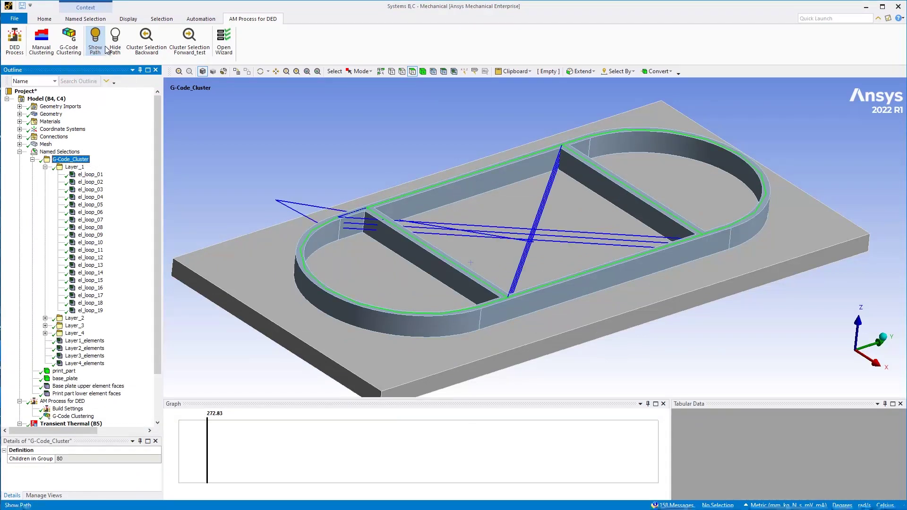
pyautogui.click(117, 50)
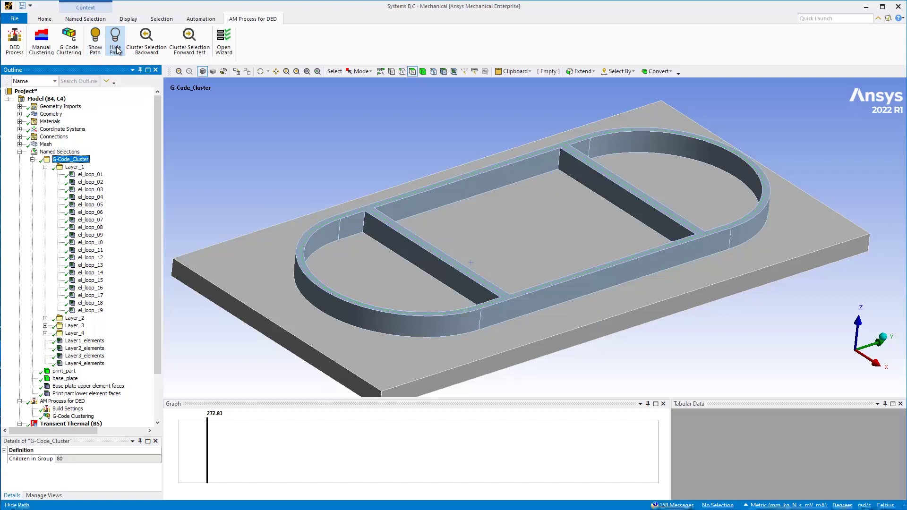
# Step: Select el_loop_01 and extend the cluster selection forward loop by loop to el_loop_09
pyautogui.click(90, 174)
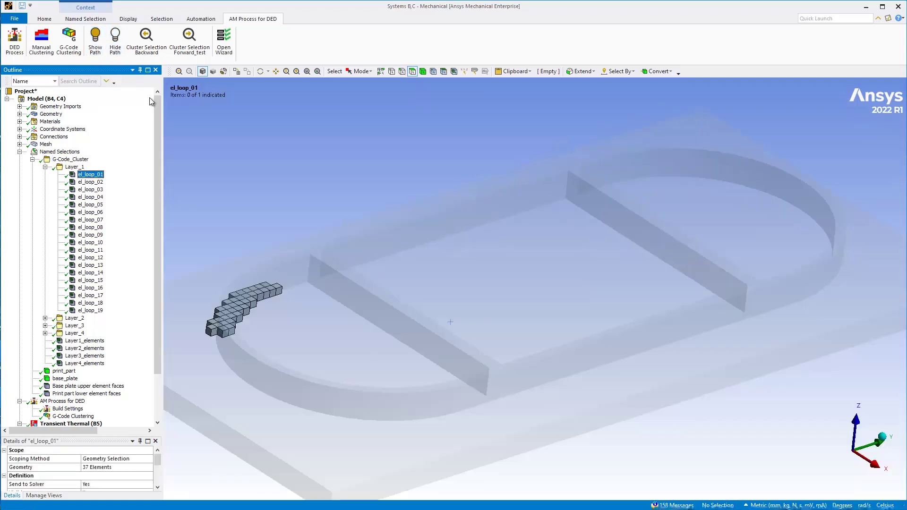
pyautogui.click(199, 51)
pyautogui.click(199, 51)
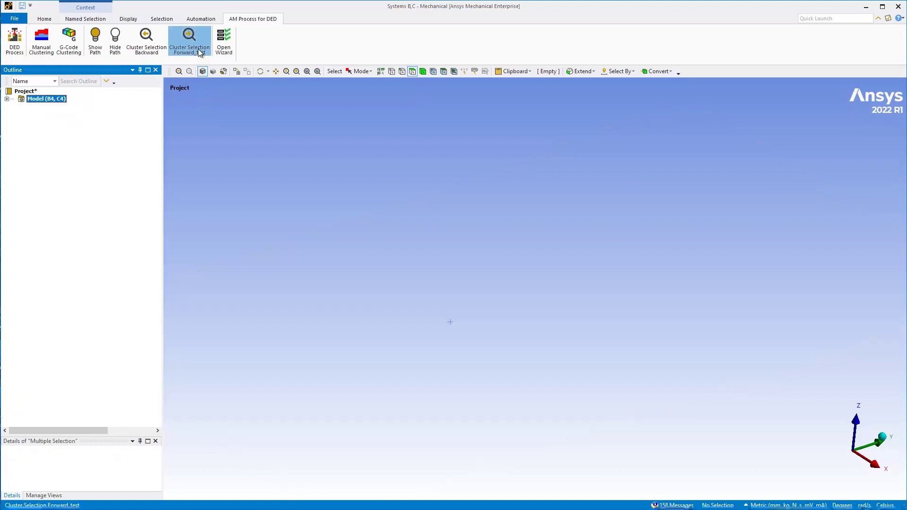
pyautogui.click(199, 51)
pyautogui.click(199, 51)
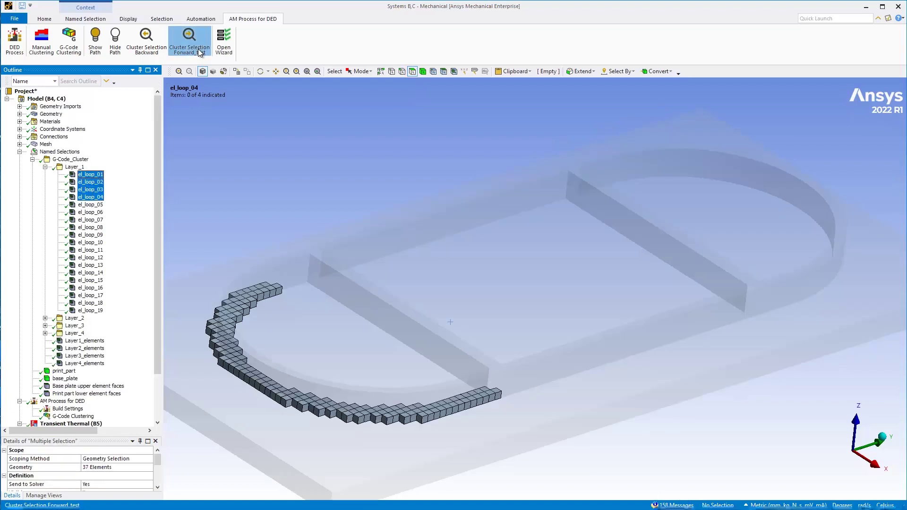
pyautogui.click(199, 51)
pyautogui.click(199, 51)
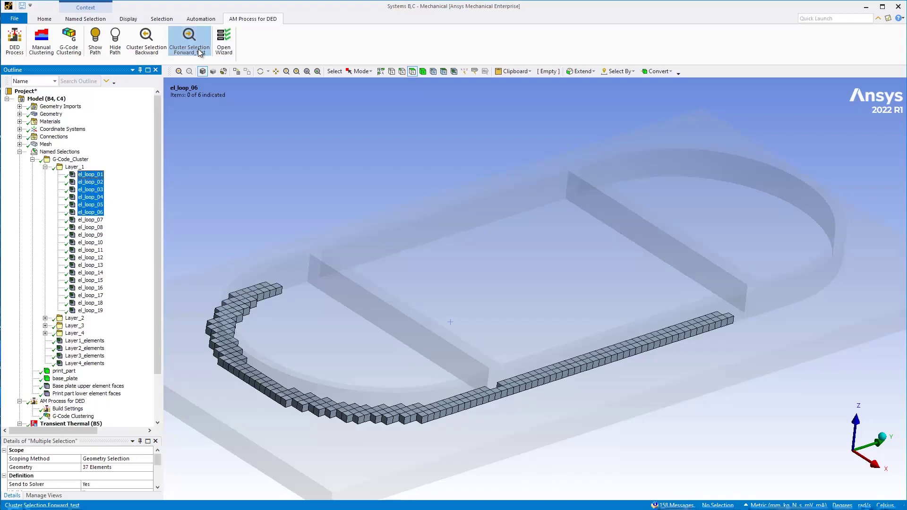
pyautogui.click(199, 51)
pyautogui.click(199, 51)
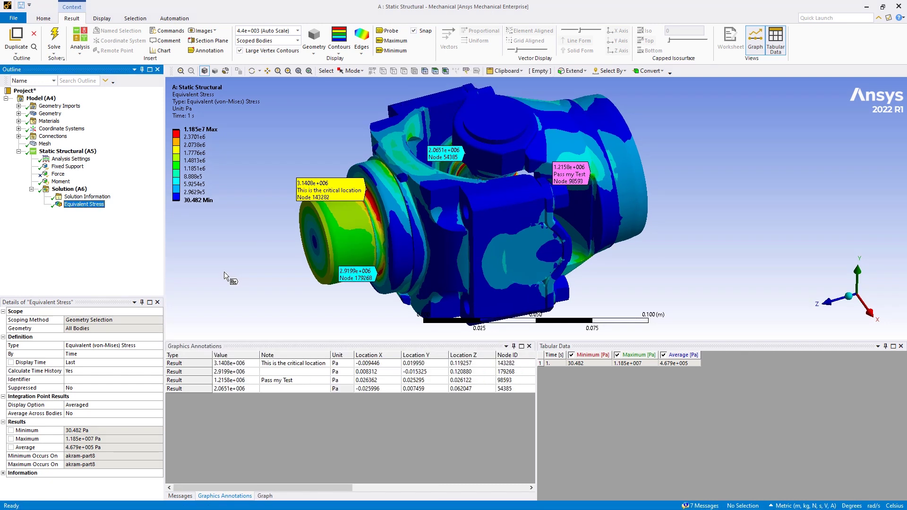
# Step: Place a new annotation on the shaft's end face of the equivalent stress result
pyautogui.click(316, 244)
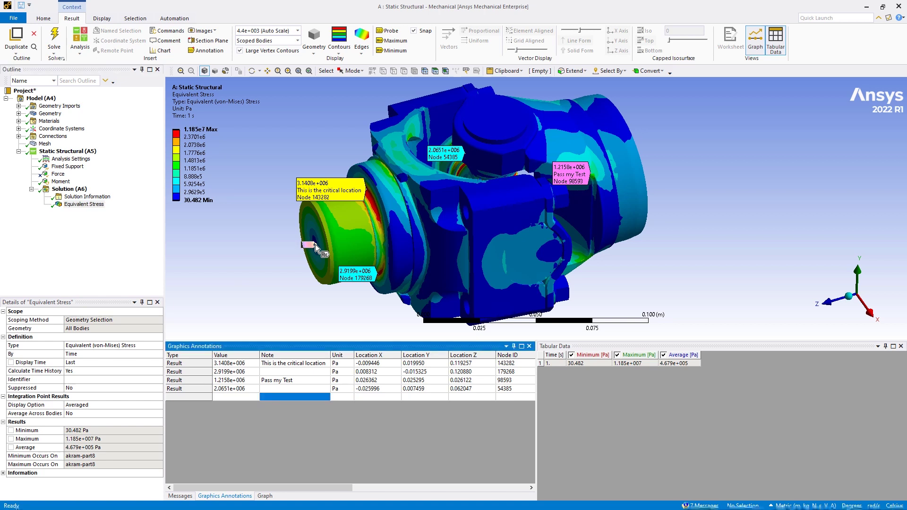
# Step: Give the new annotation the note 'Moment on Face'
pyautogui.write('Moment on Face')
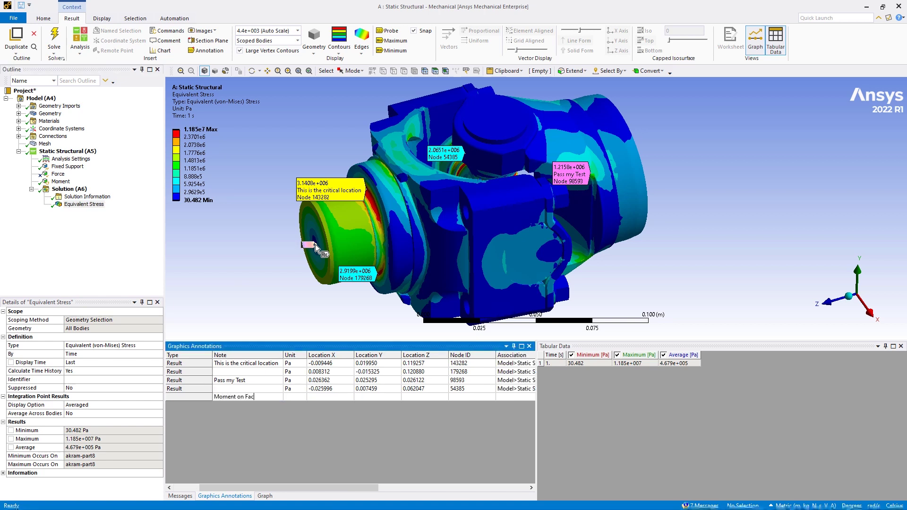
pyautogui.click(299, 396)
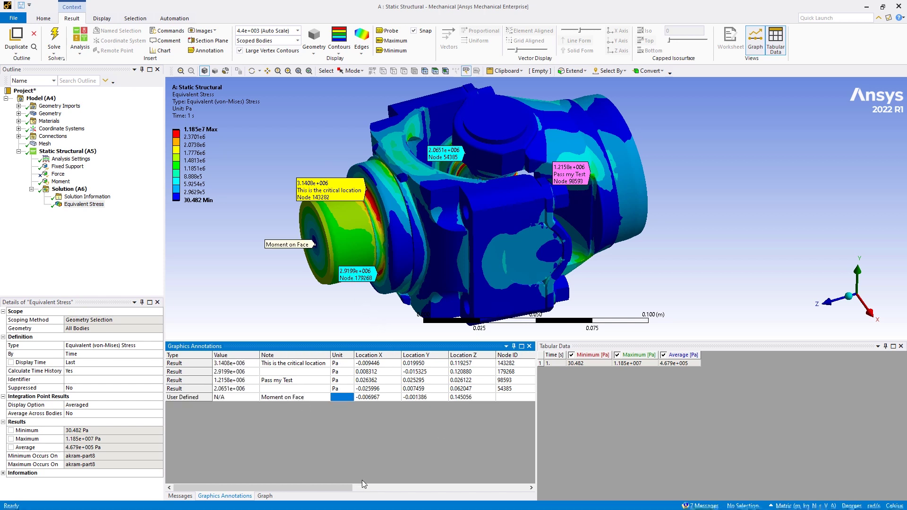
pyautogui.moveTo(344, 485); pyautogui.dragTo(530, 490)
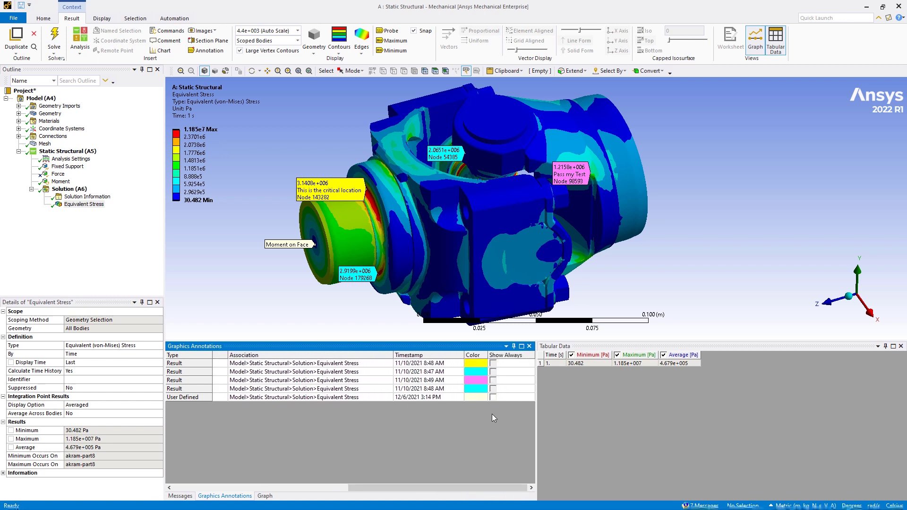
# Step: Make the annotation green and always shown, then view it on Model (A4)
pyautogui.click(482, 398)
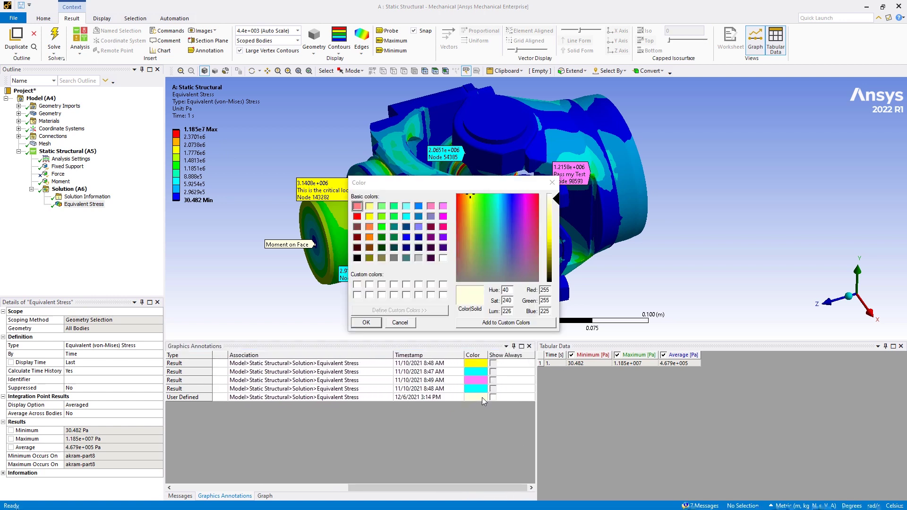
pyautogui.click(382, 227)
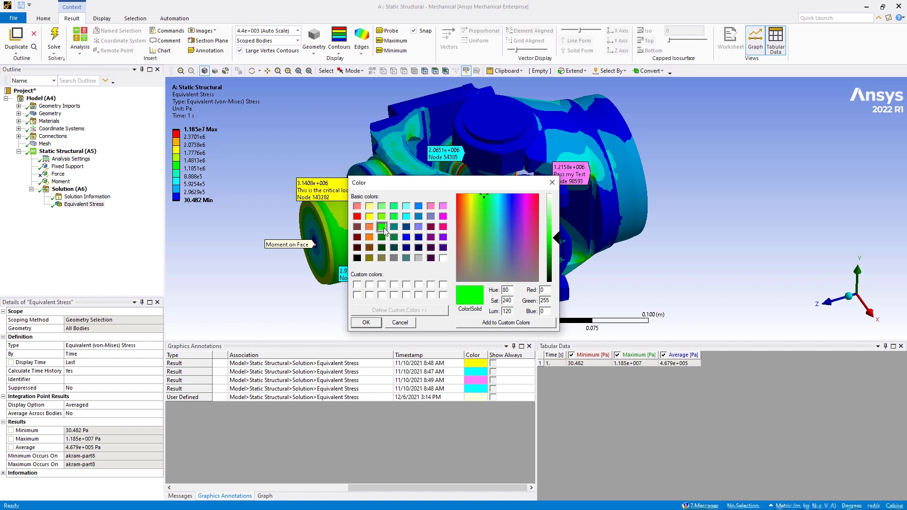
pyautogui.click(367, 323)
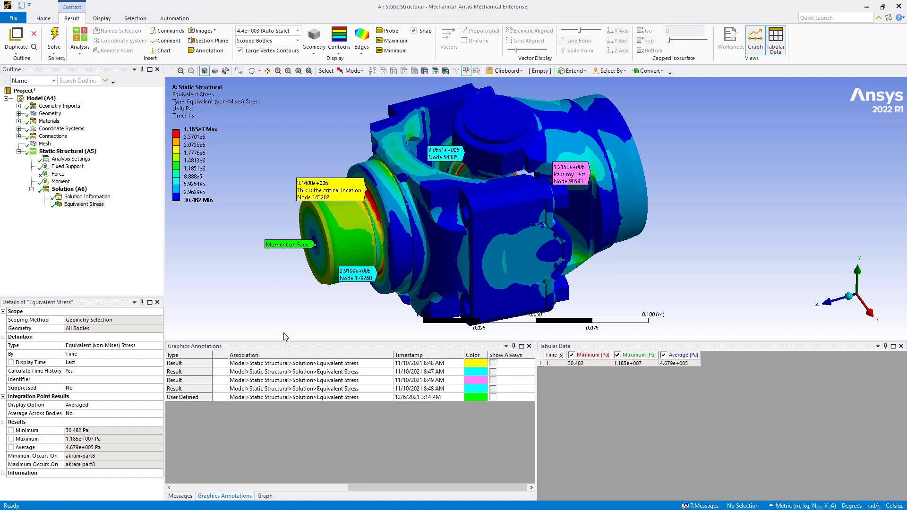
pyautogui.click(492, 398)
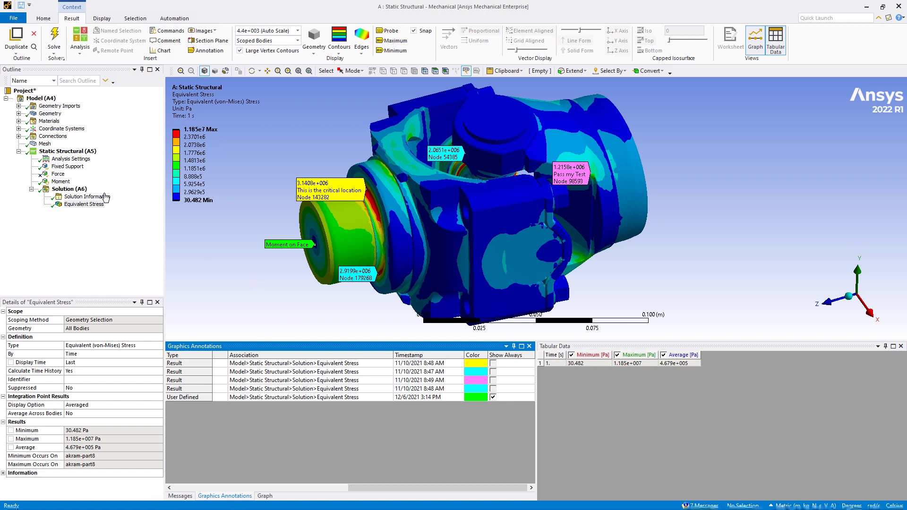
pyautogui.click(47, 98)
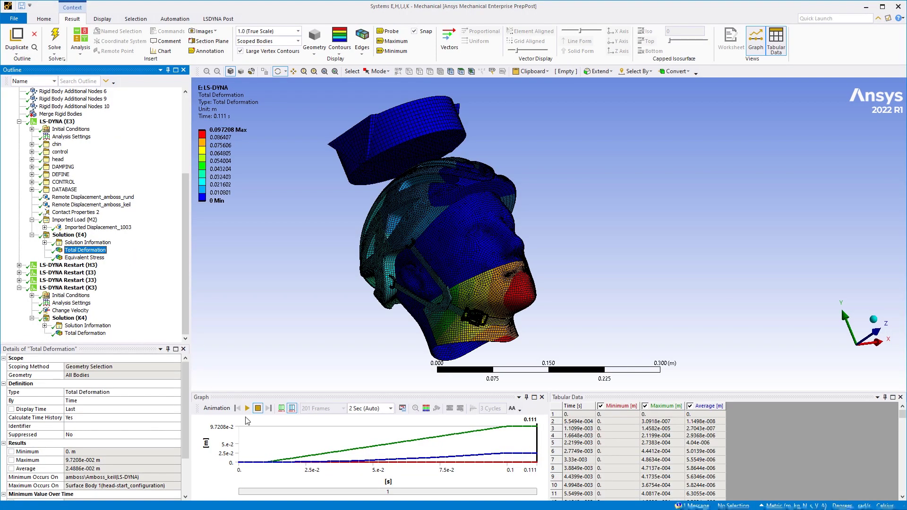
# Step: Animate the head-impact total deformation, then show Total Deformation of the K restart analysis
pyautogui.click(247, 409)
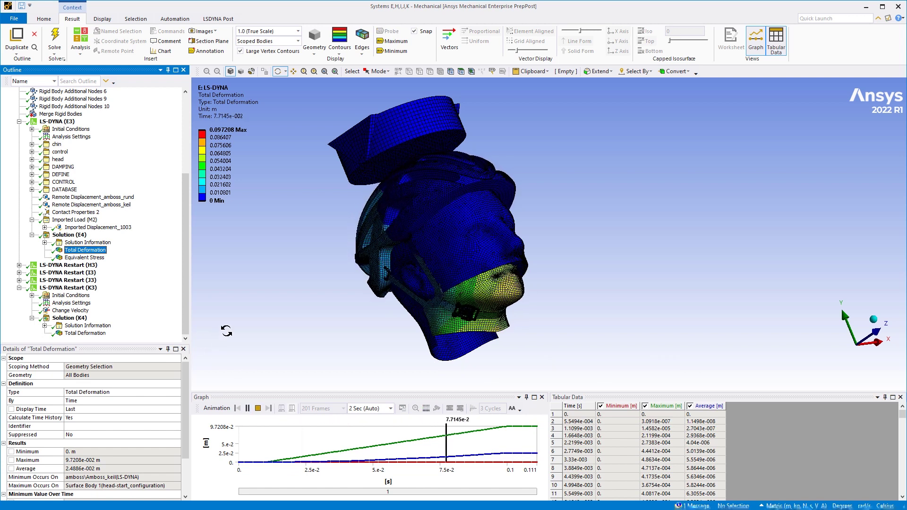
pyautogui.click(85, 333)
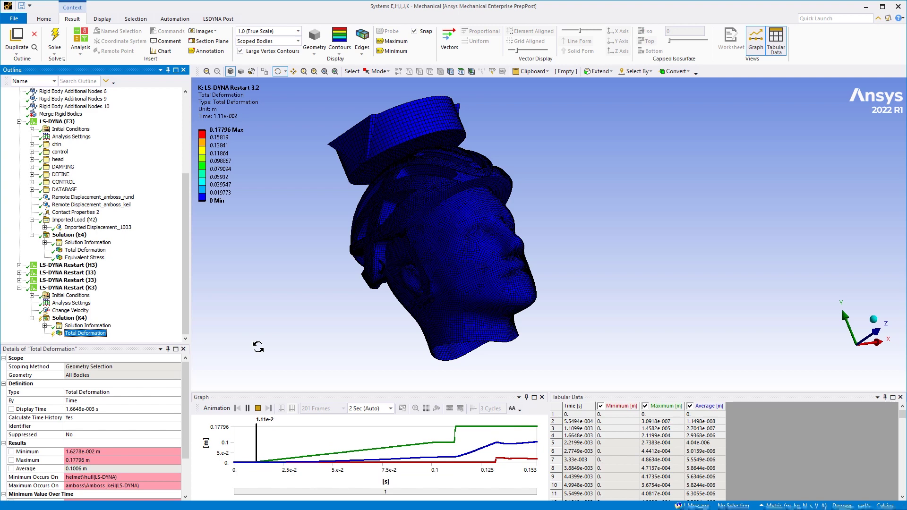